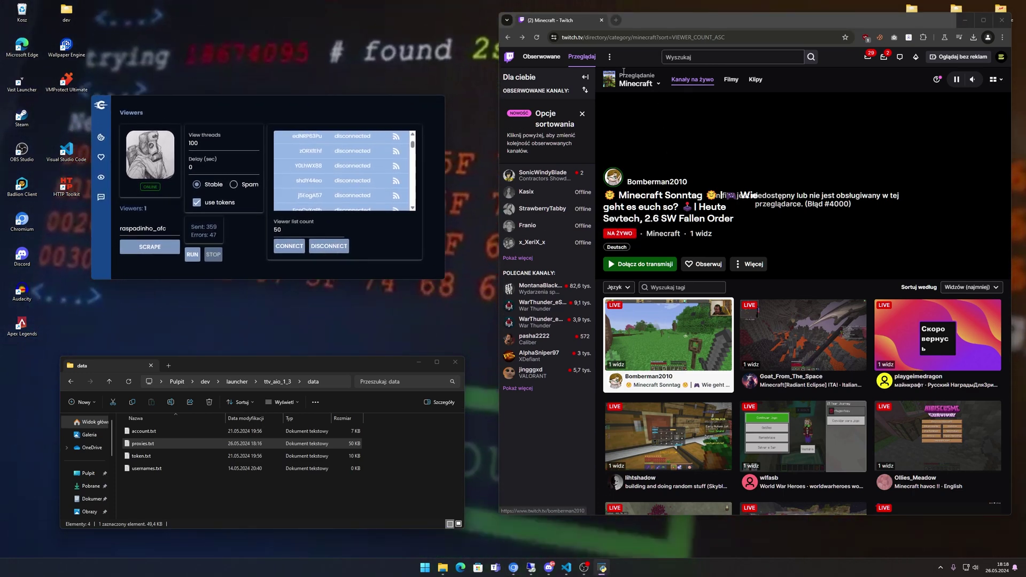
Step: Open the MEglace stream from the Minecraft listing and look through the proxies.txt list
click(537, 38)
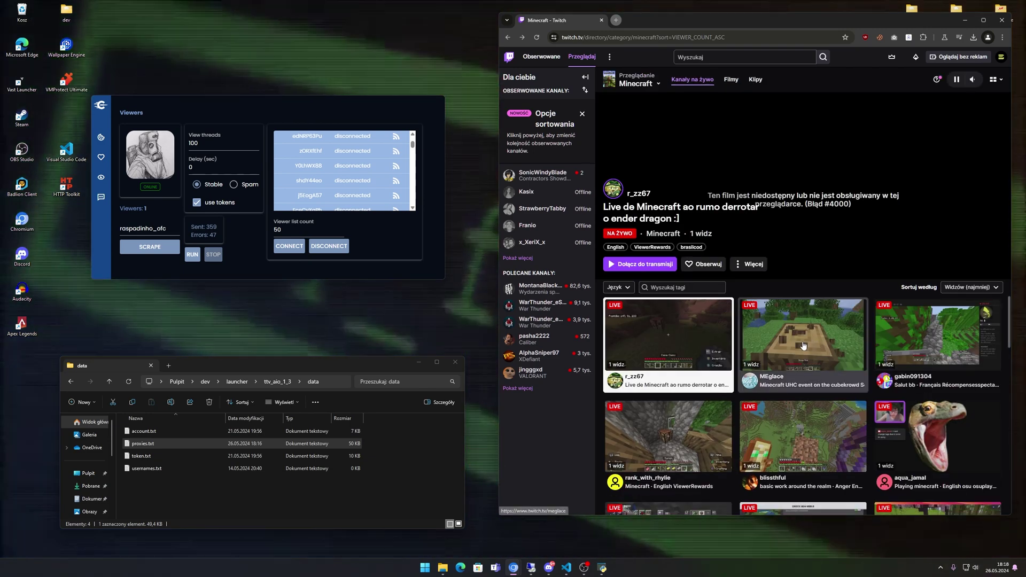
click(804, 337)
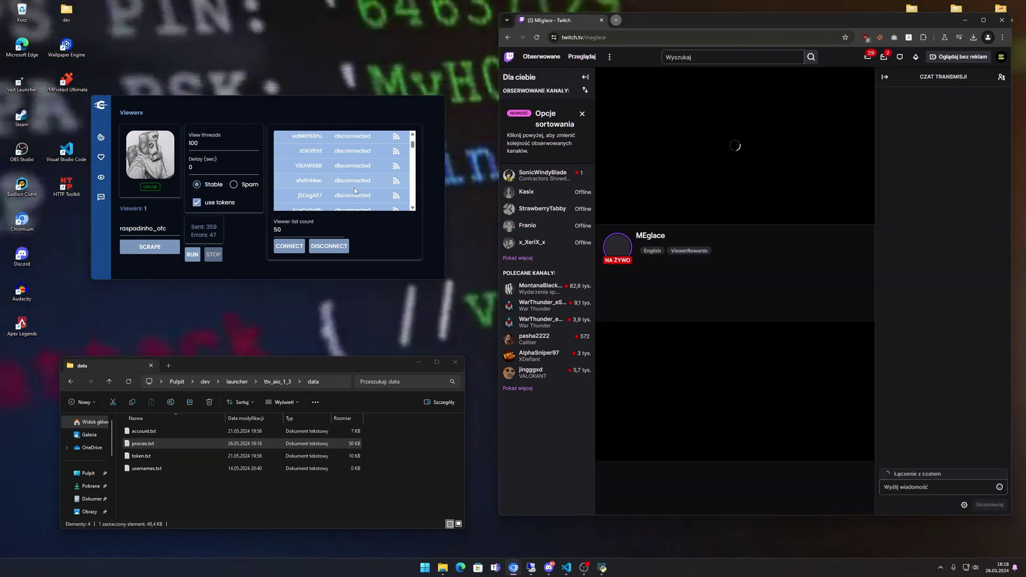
double_click(255, 431)
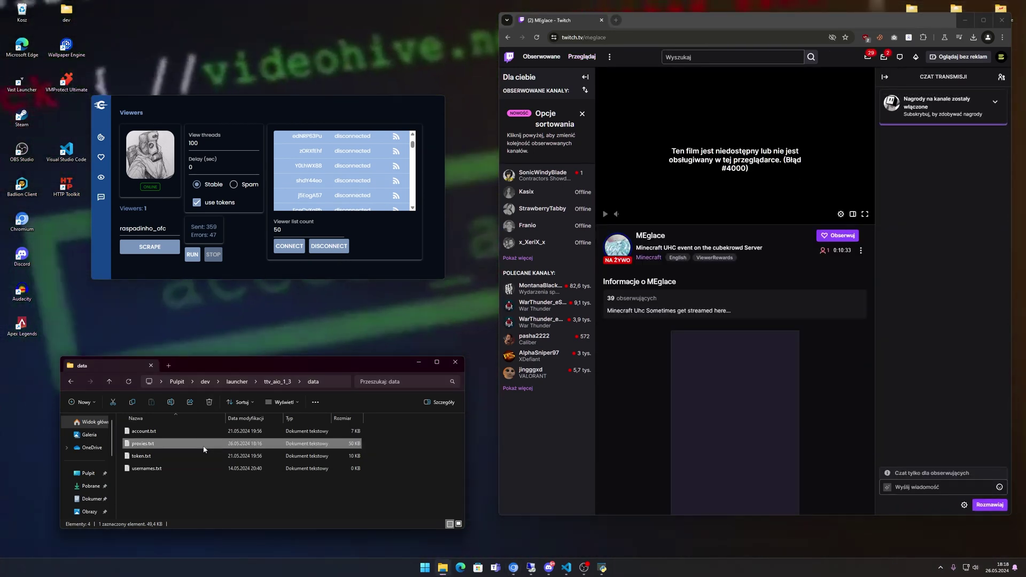
key(ctrl+End)
click(275, 439)
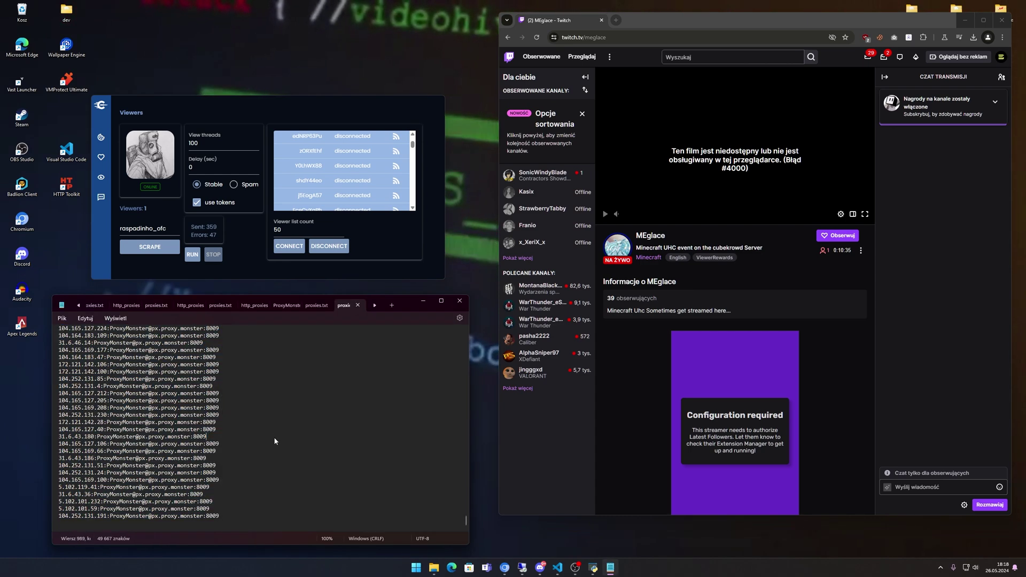
click(460, 301)
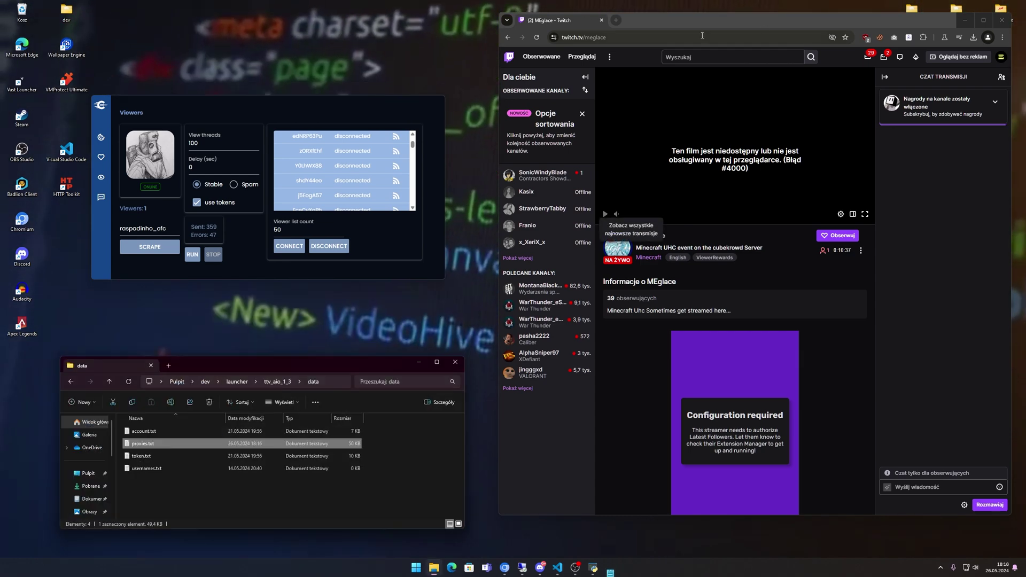
drag(617, 37, 704, 36)
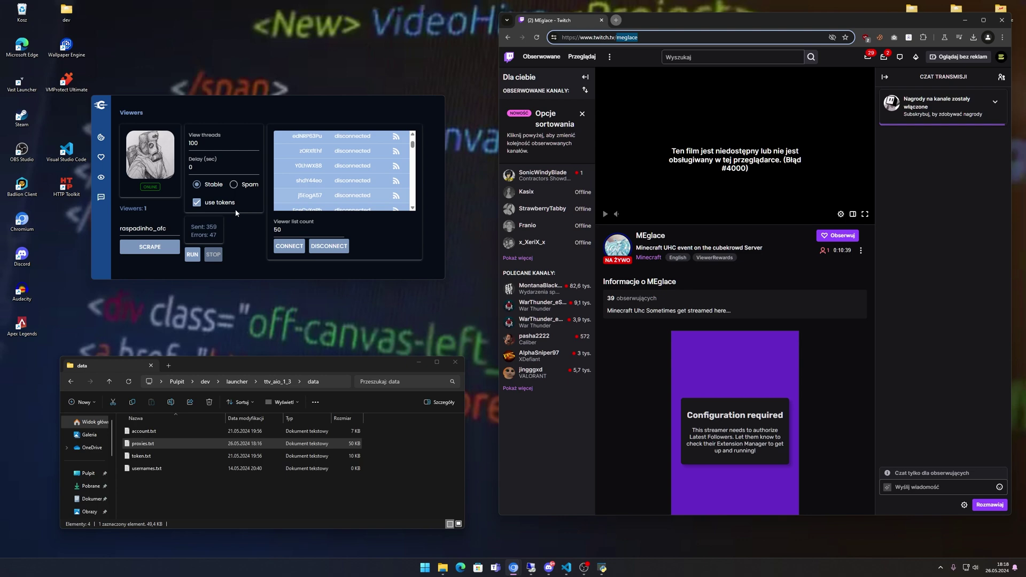
double_click(148, 229)
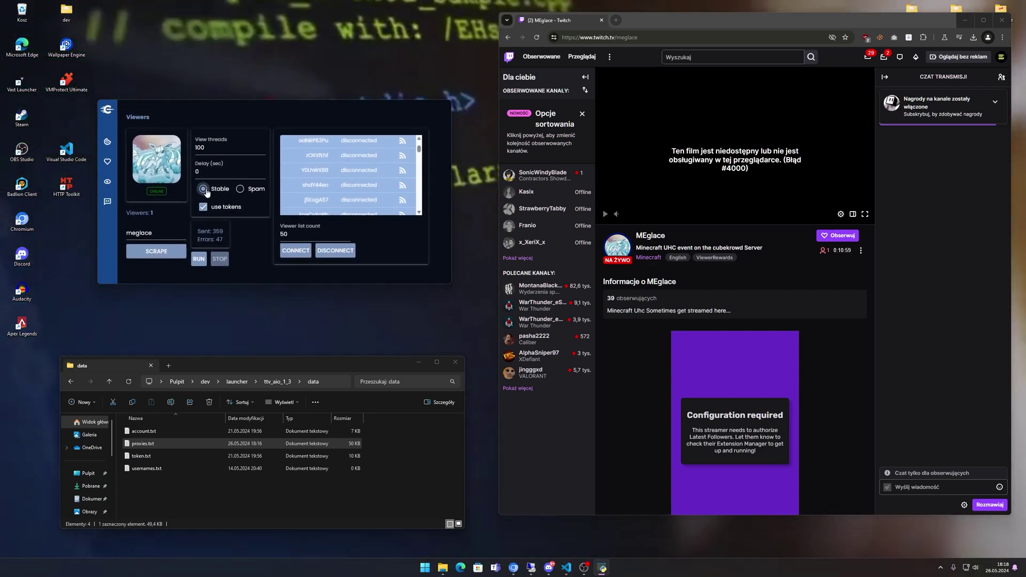
click(214, 210)
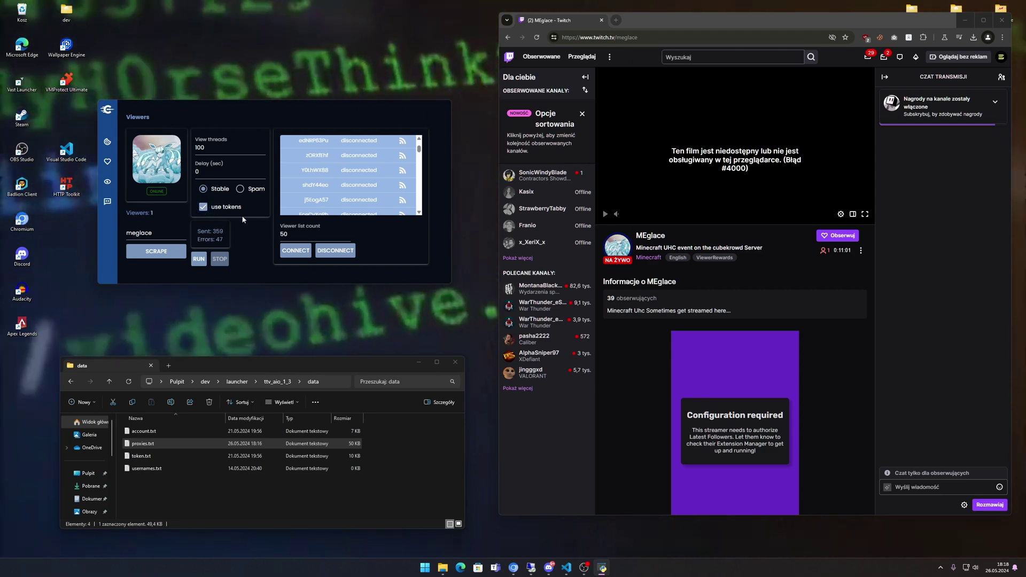
click(221, 211)
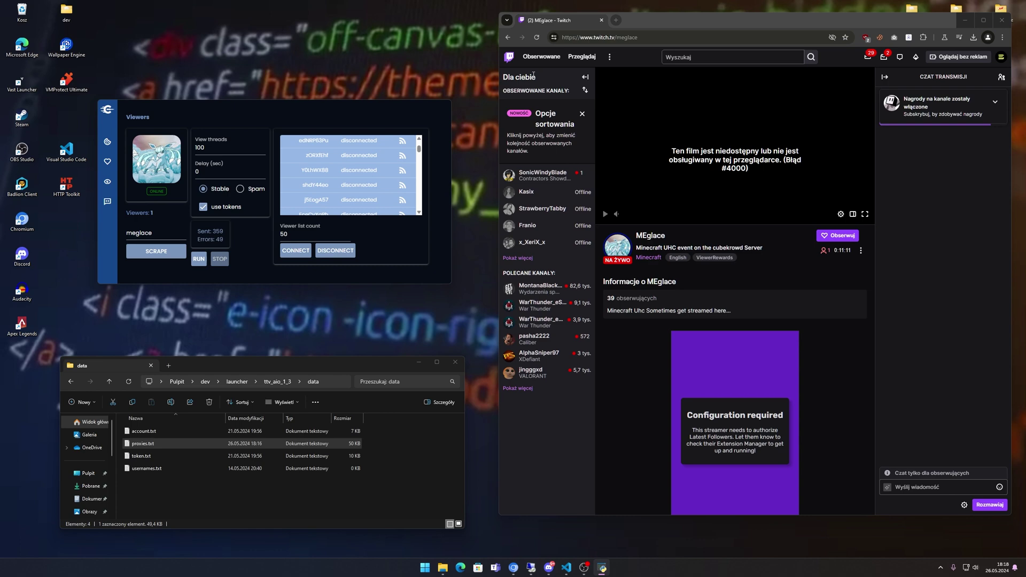
key(alt+Tab)
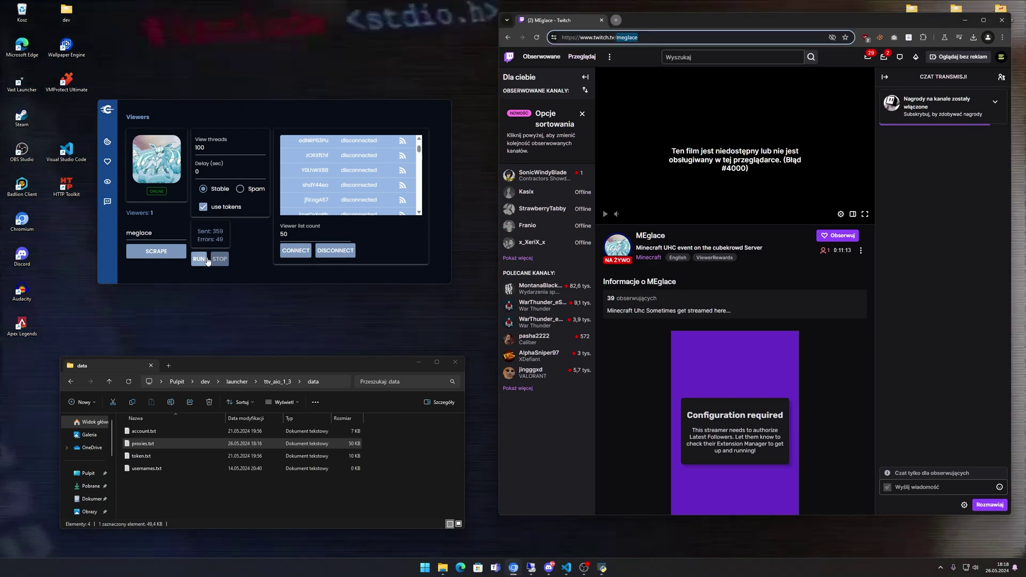
Step: Run the meglace viewer bot and check the Community viewer list as the count hits 54
click(200, 258)
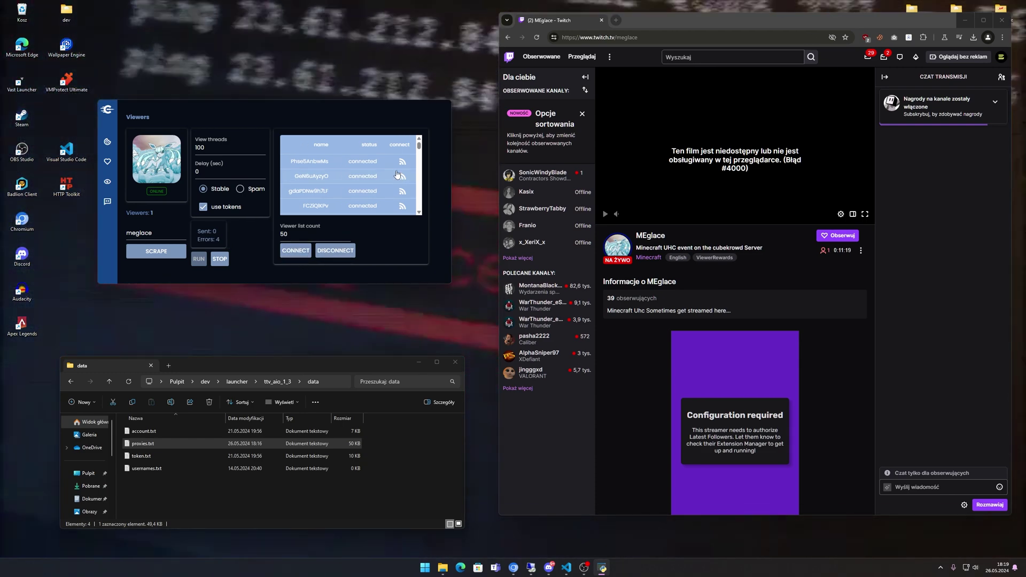
click(1002, 77)
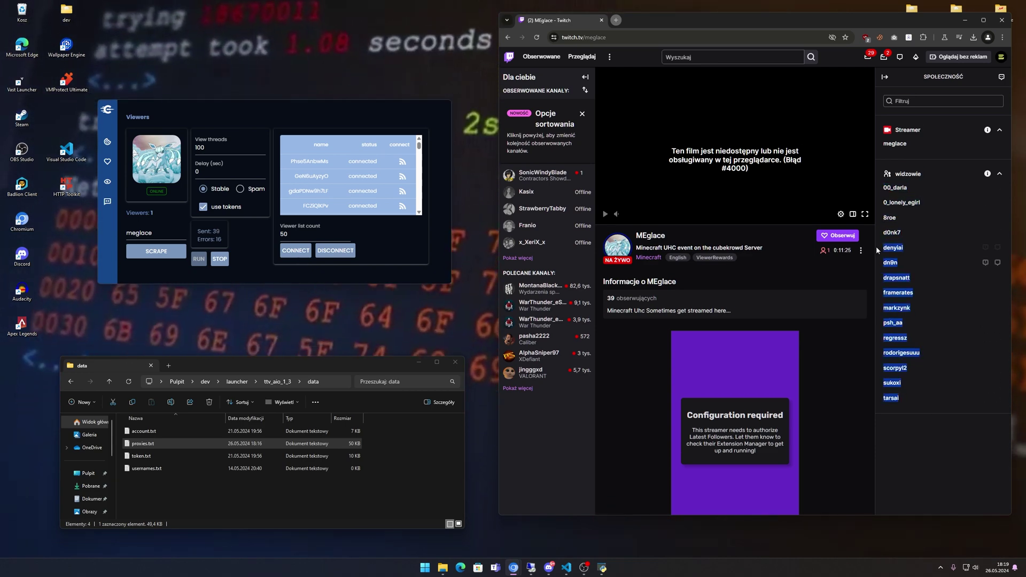
drag(885, 192, 916, 306)
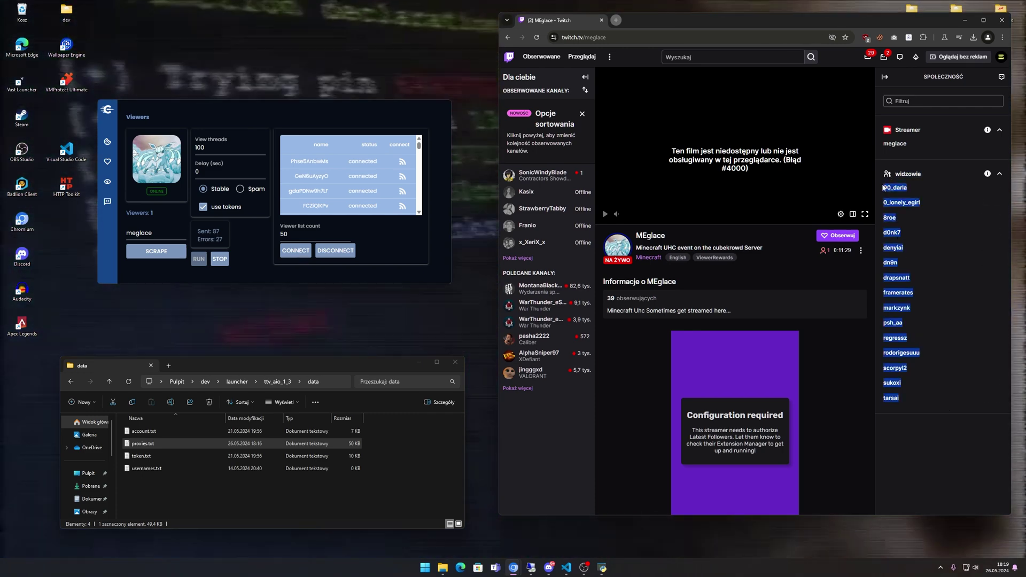
drag(916, 306, 979, 112)
click(987, 112)
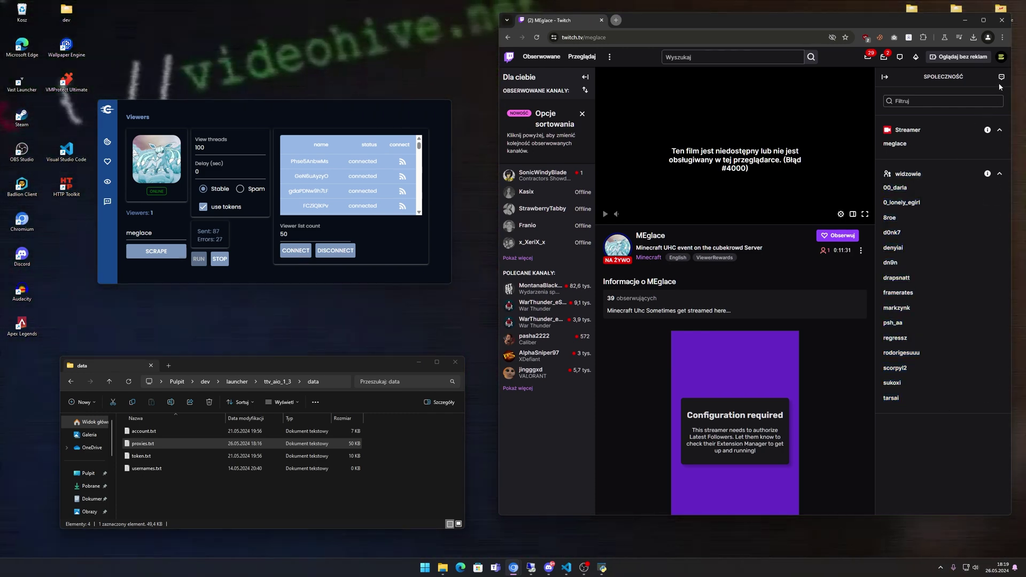
click(1000, 77)
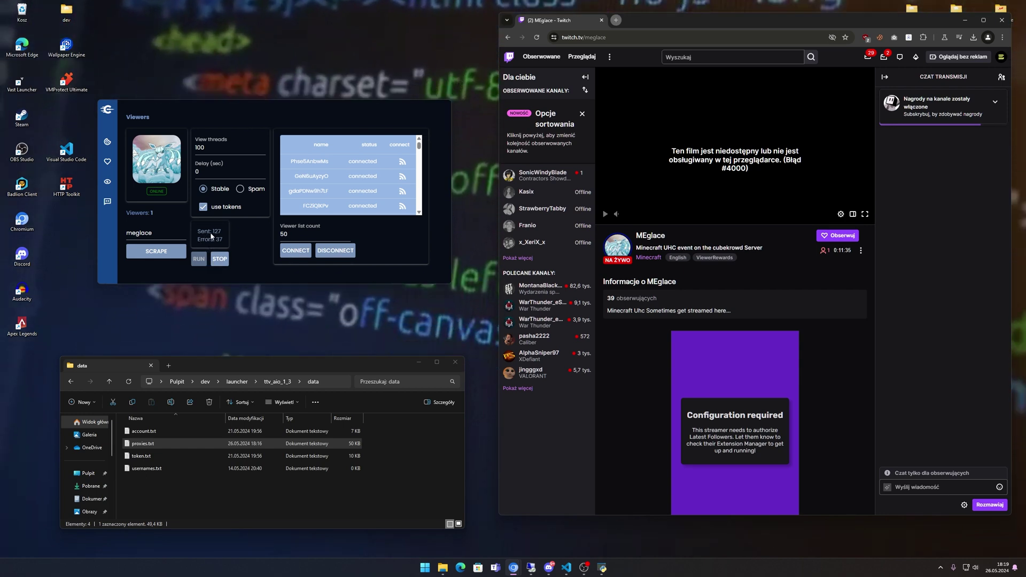
drag(231, 234, 232, 251)
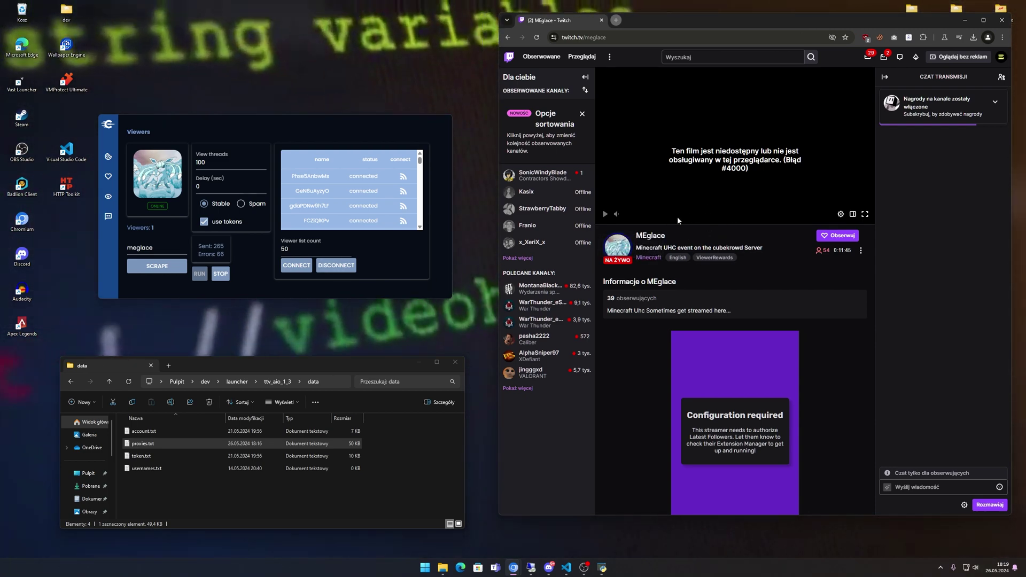
Step: Let the bots run with the tool window moved aside until MEglace shows 66 viewers
mouse_move(155, 231)
mouse_down()
mouse_move(174, 228)
mouse_move(153, 242)
mouse_up()
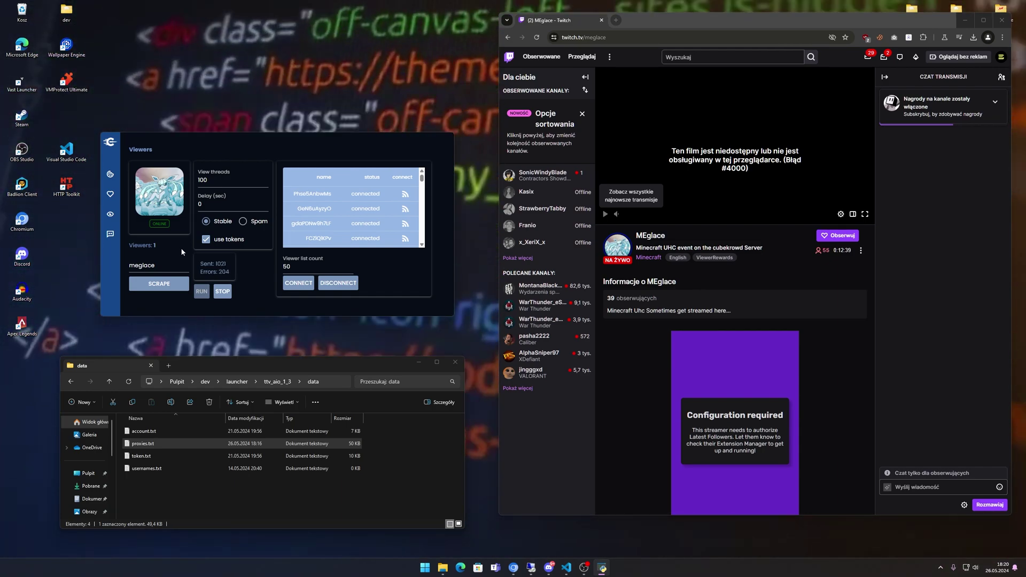
drag(440, 296, 456, 286)
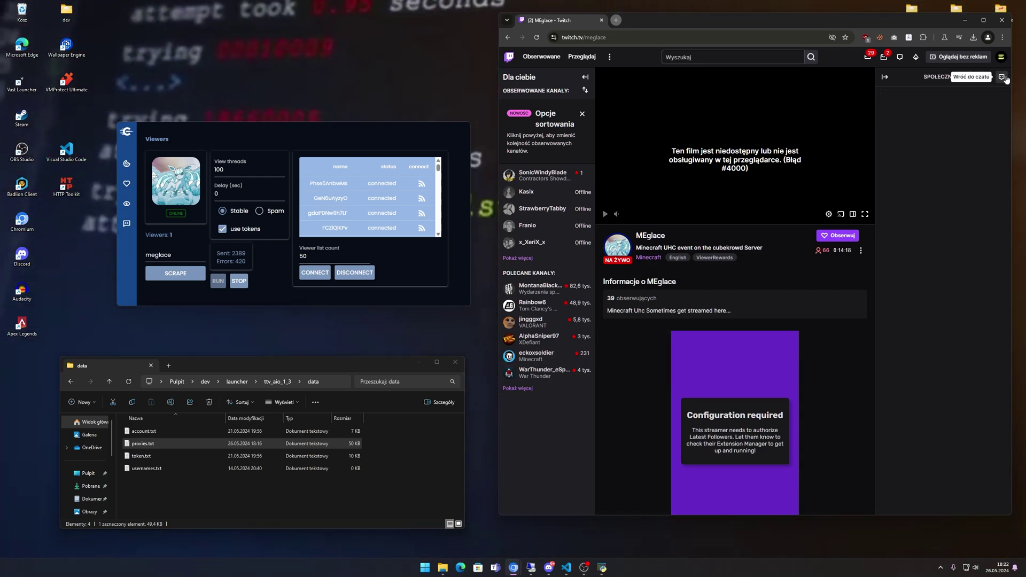
scroll(935, 243, down, 1)
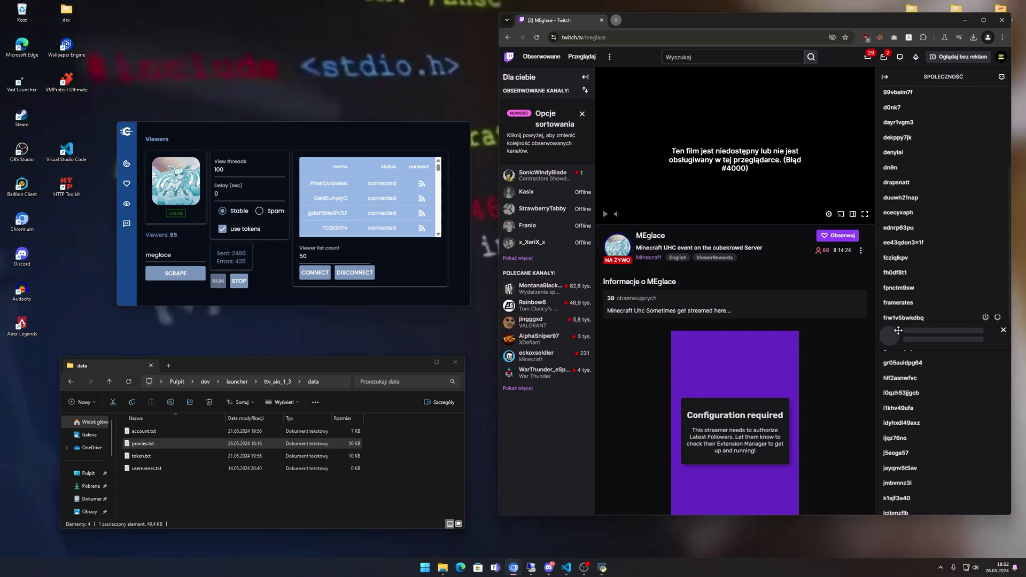
Step: Reload the MEglace stream and open bot viewer fpnctm9sw's profile from the Community list
click(905, 318)
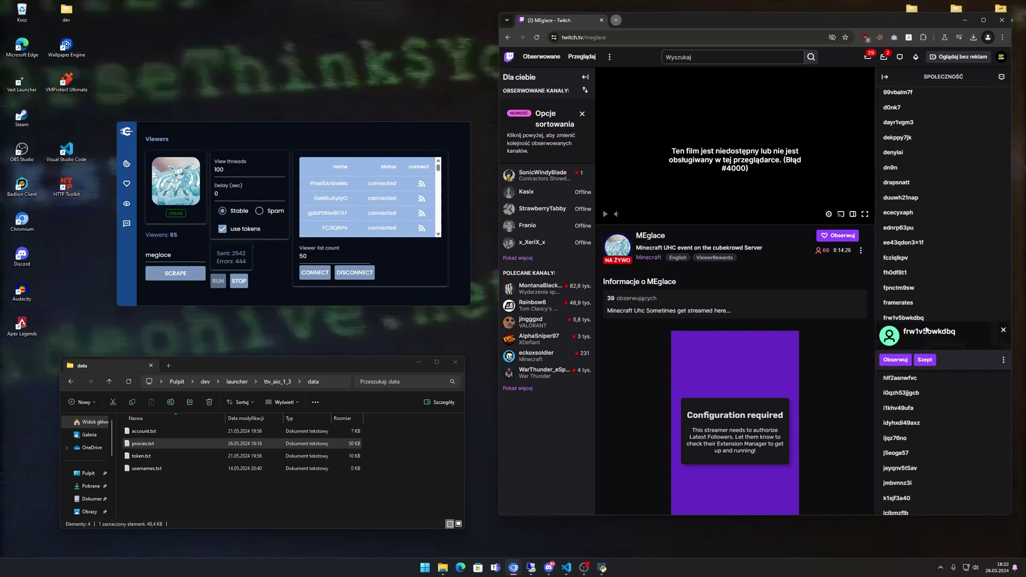
click(245, 251)
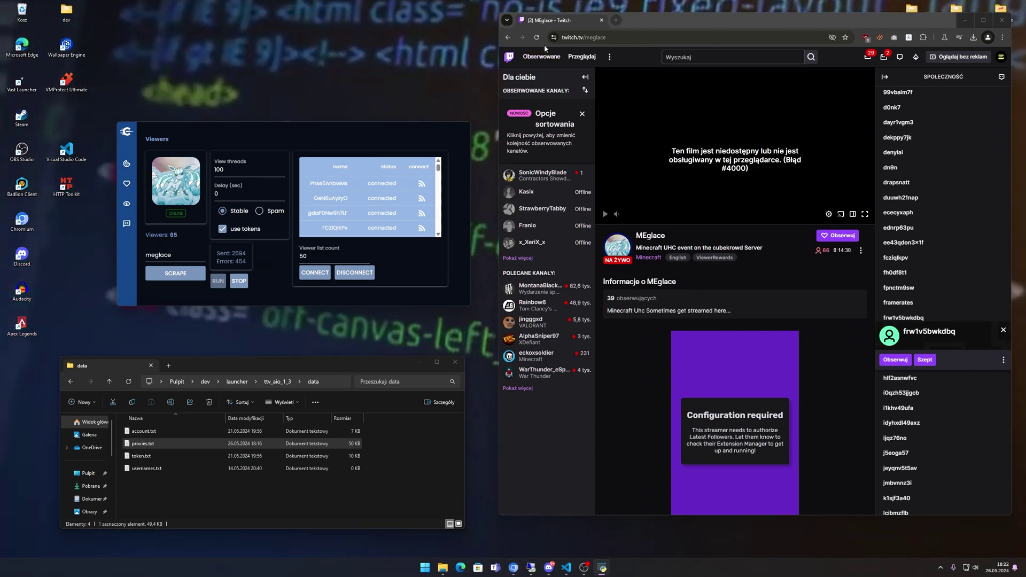
click(545, 44)
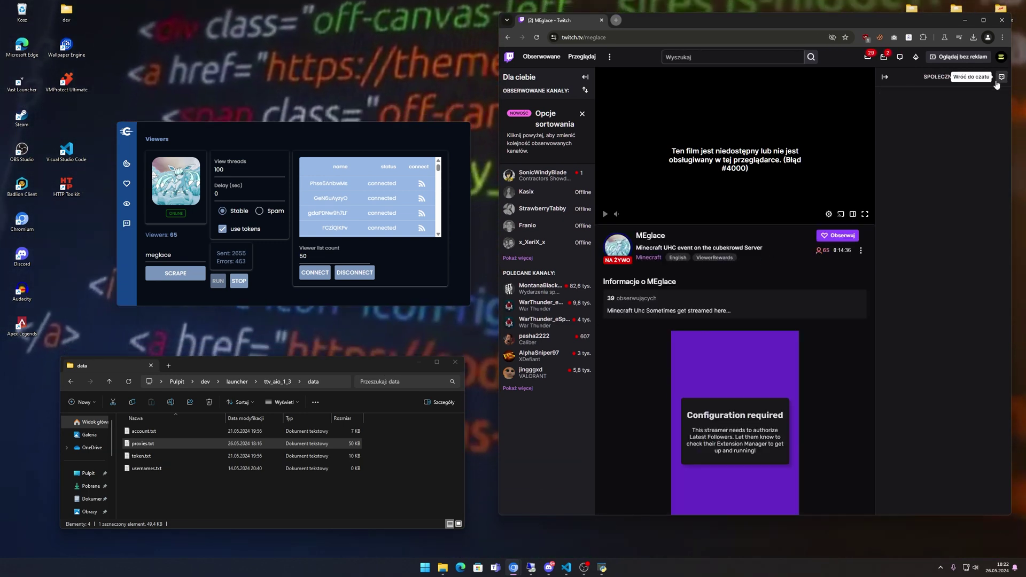
click(1002, 76)
scroll(922, 285, down, 5)
click(902, 329)
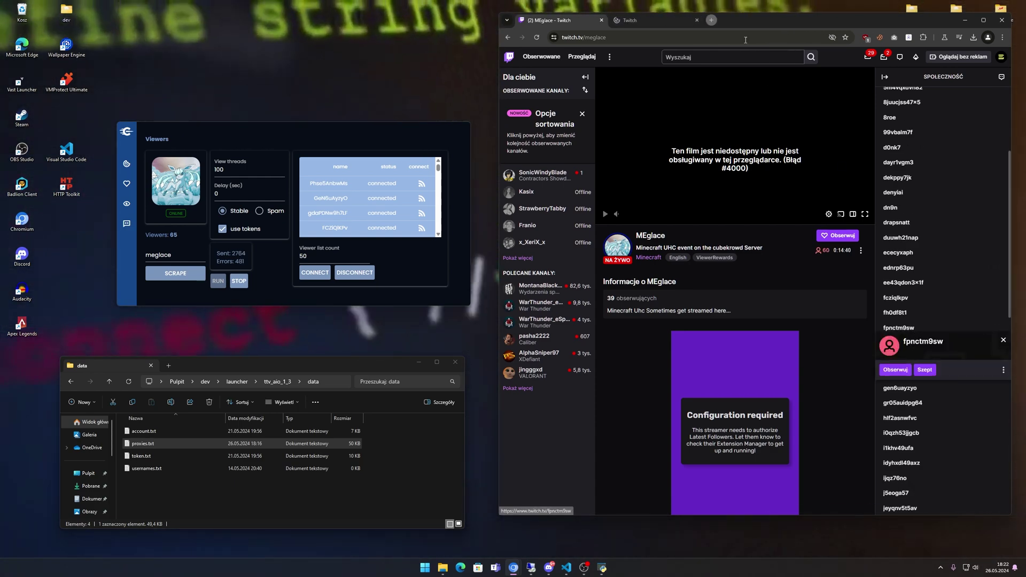
click(678, 19)
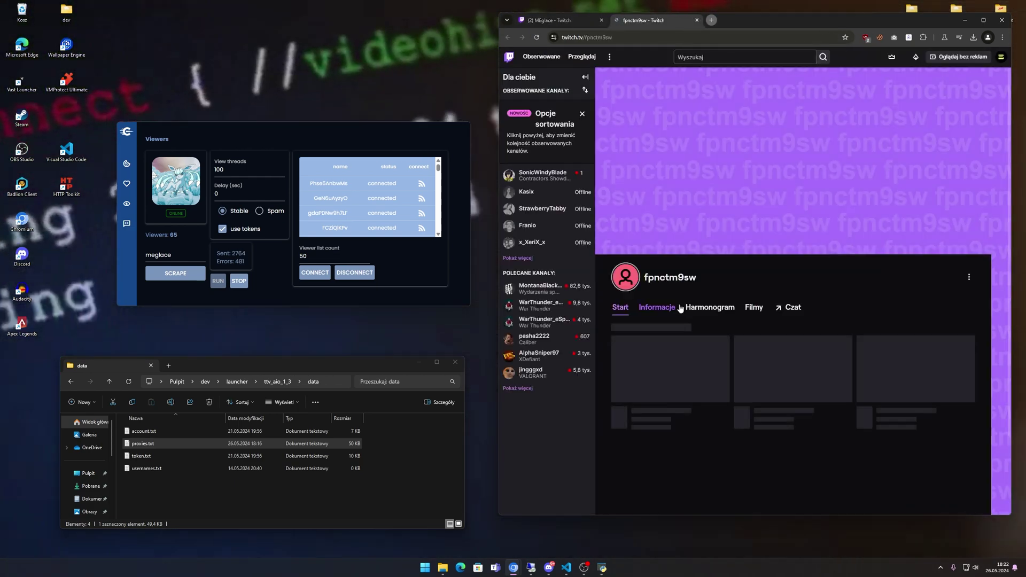
click(658, 332)
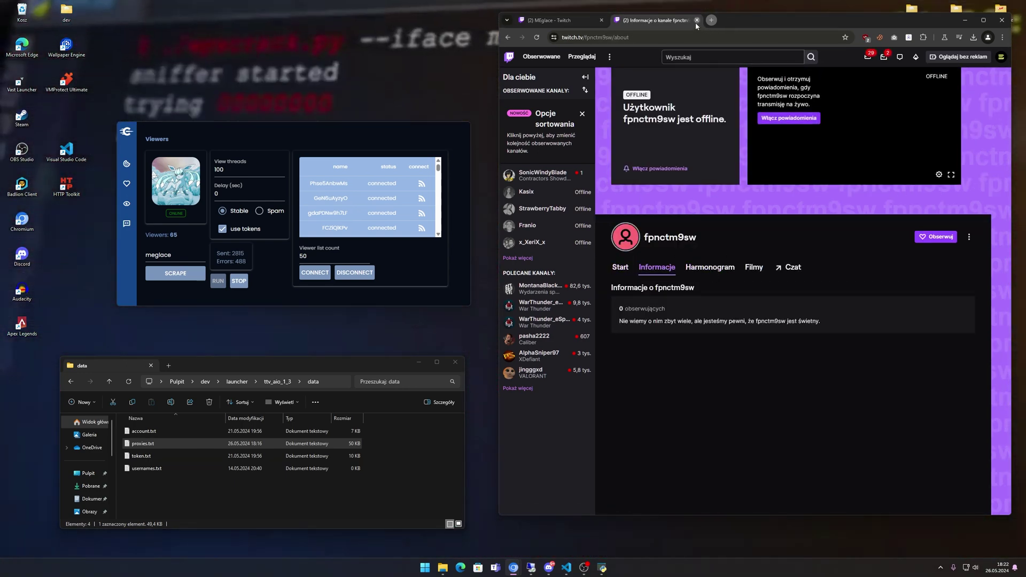
click(697, 20)
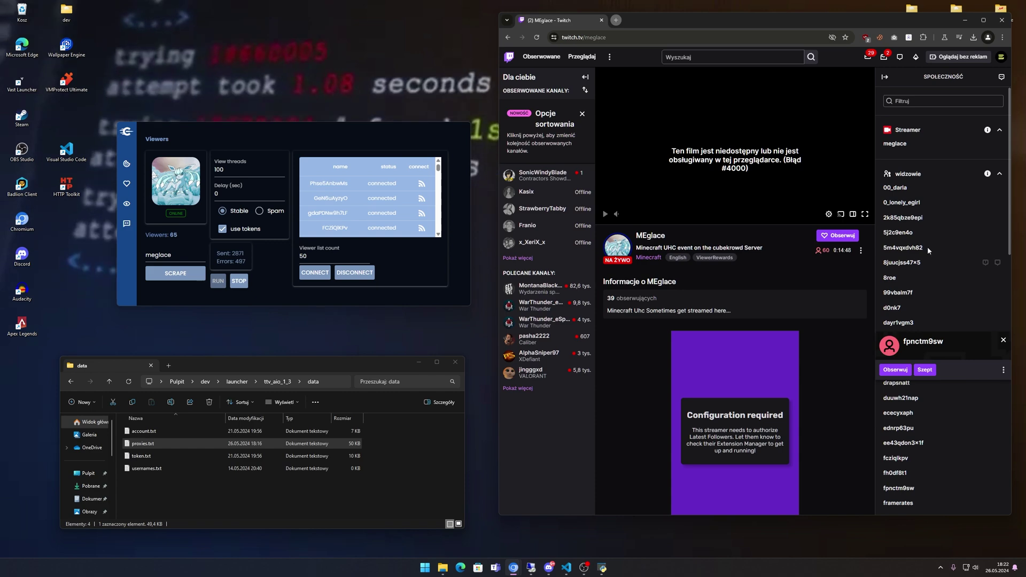
click(127, 182)
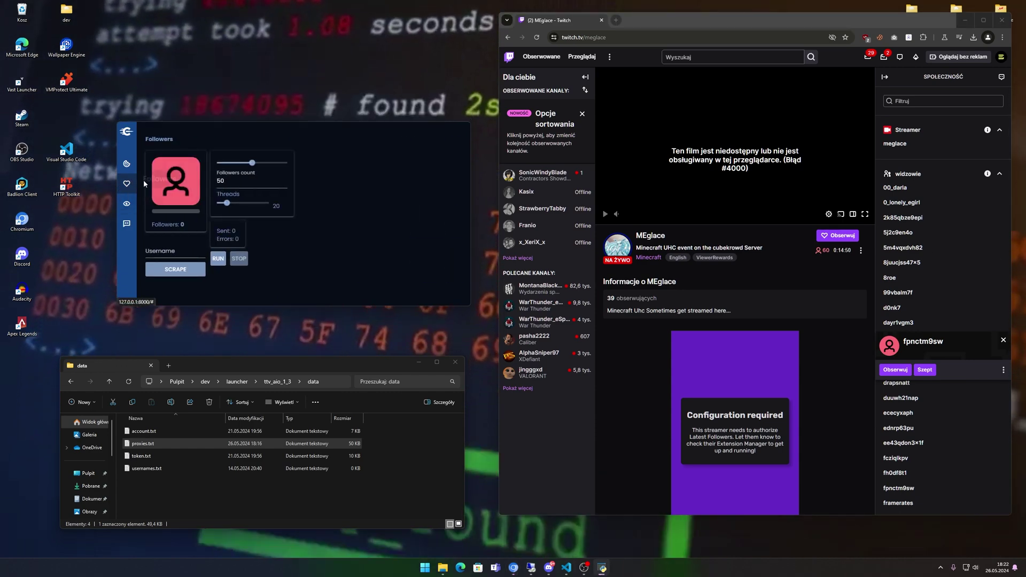
click(126, 224)
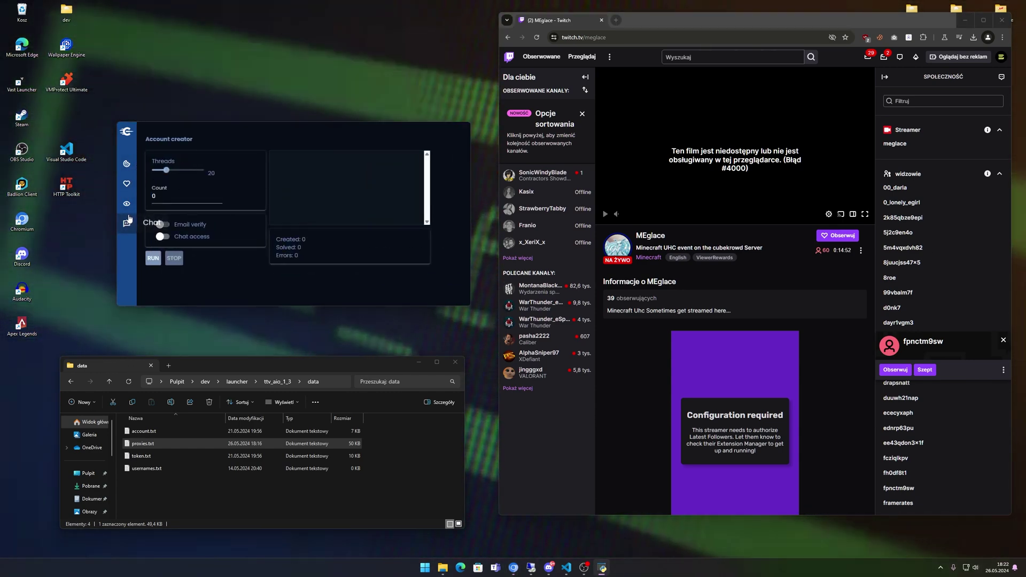
click(125, 184)
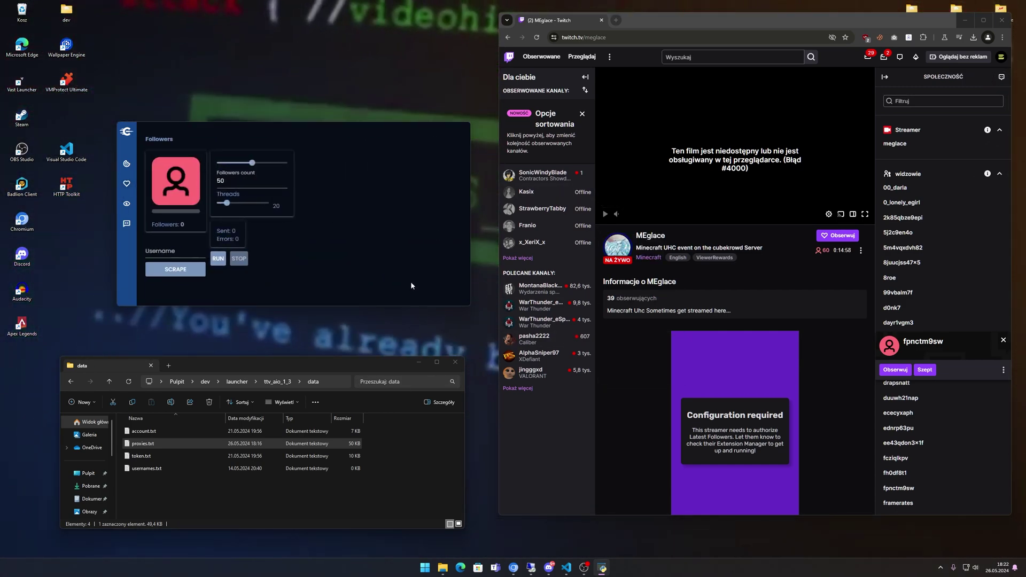
drag(411, 281, 403, 255)
click(118, 178)
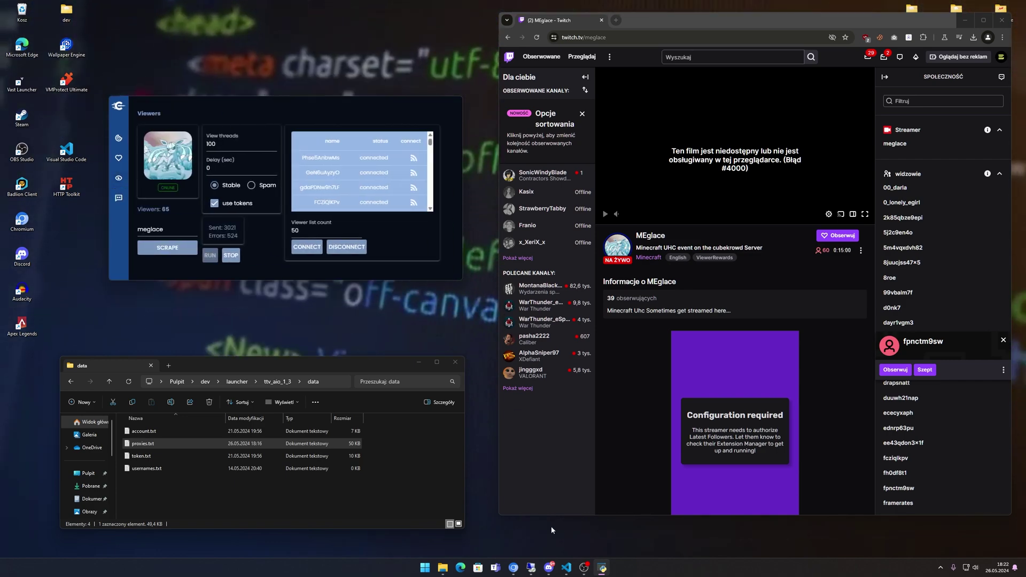